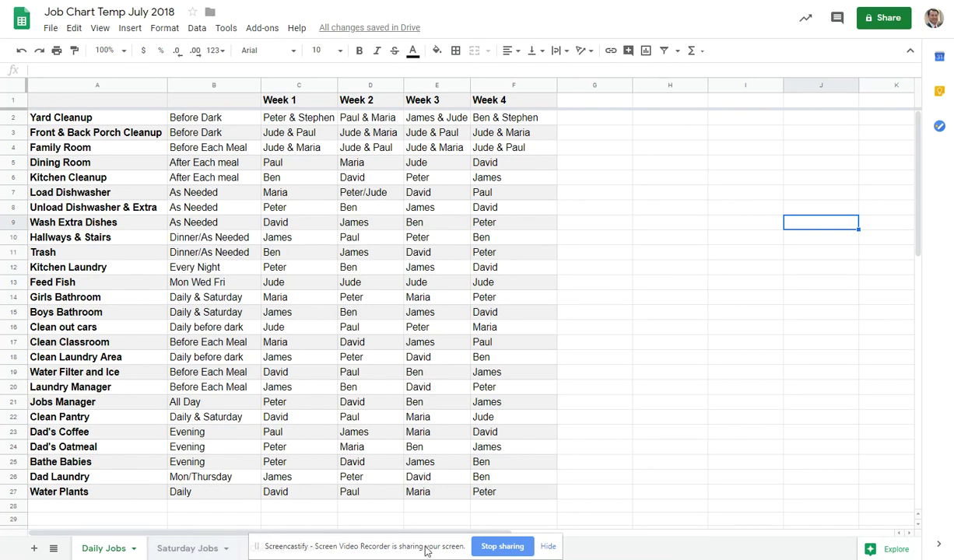
Step: Review the Yard Cleanup assignments across Weeks 1 to 3 on the Daily Jobs sheet
left_click(549, 547)
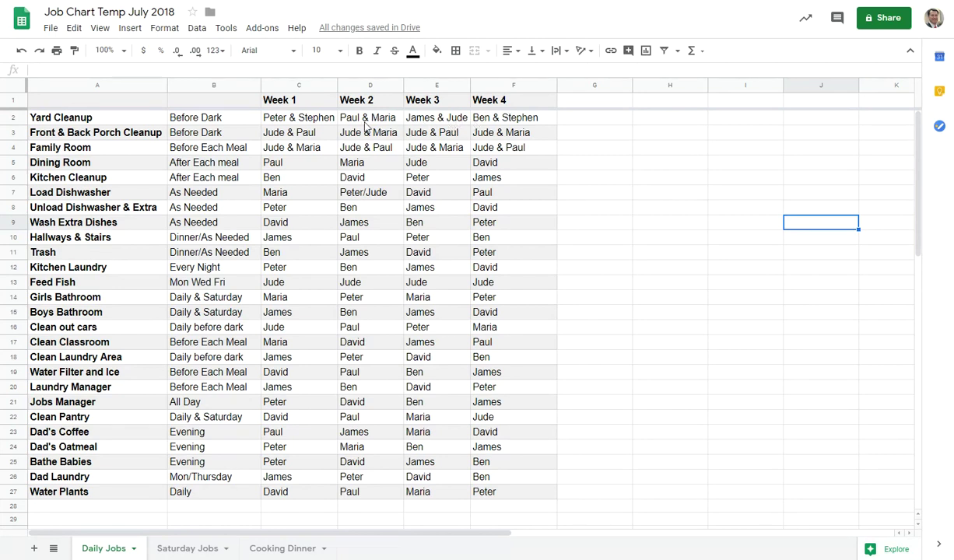
left_click(326, 123)
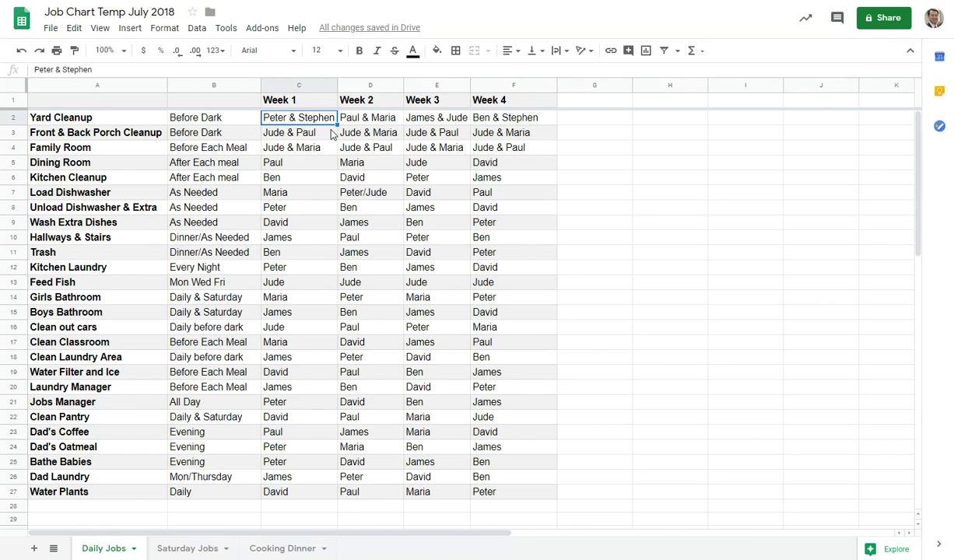
key("Right")
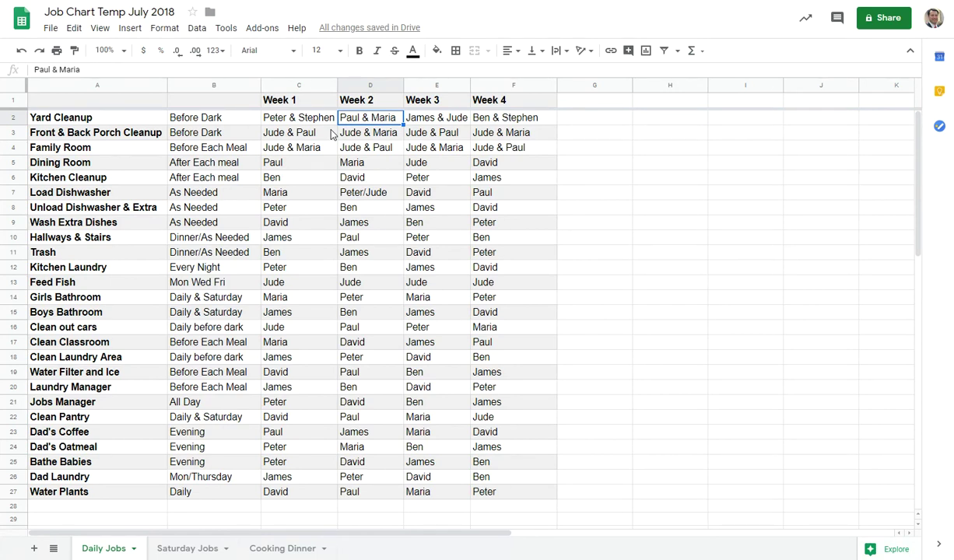
key("Right")
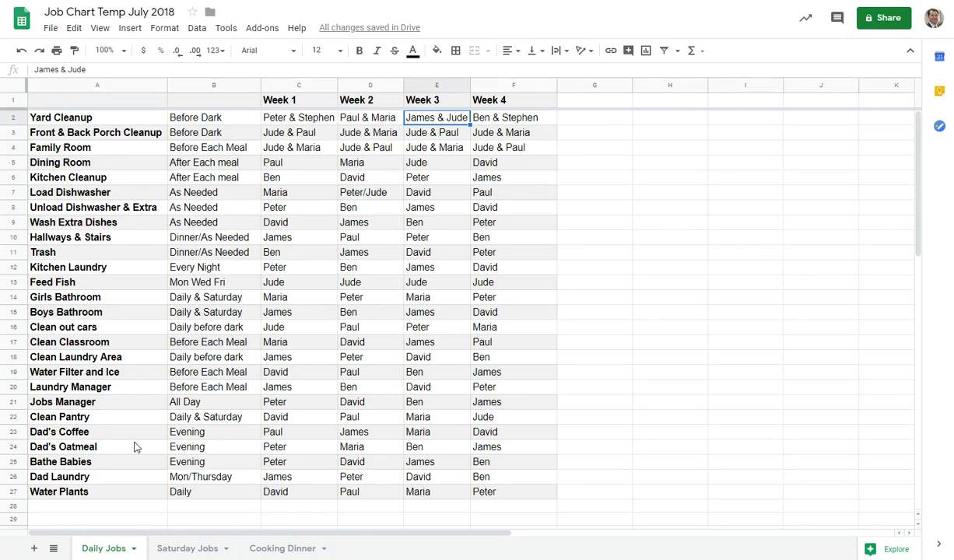
Step: Change the scheduled time of both Dad's Coffee and Dad's Oatmeal to Morning on the Daily Jobs sheet
left_click_drag(141, 432, 557, 438)
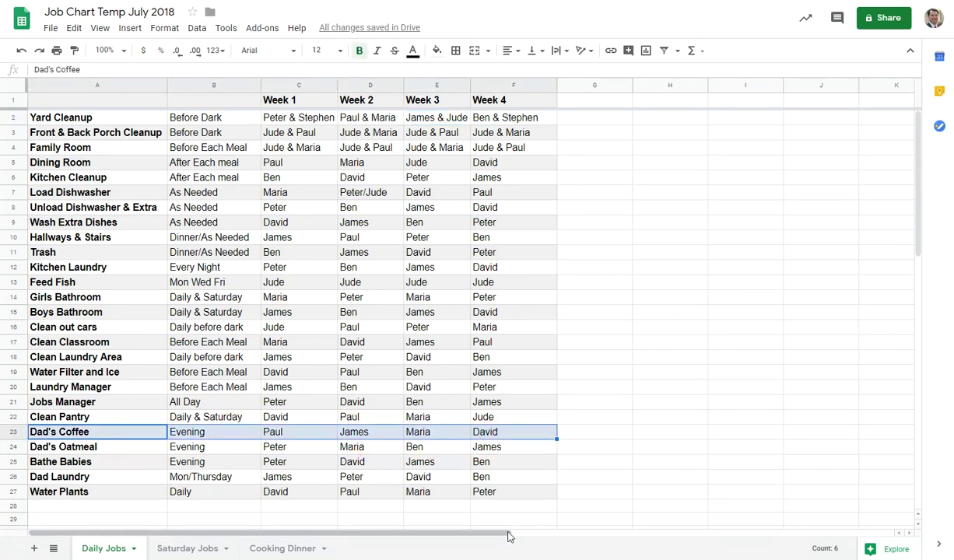
left_click(197, 436)
type("Morning")
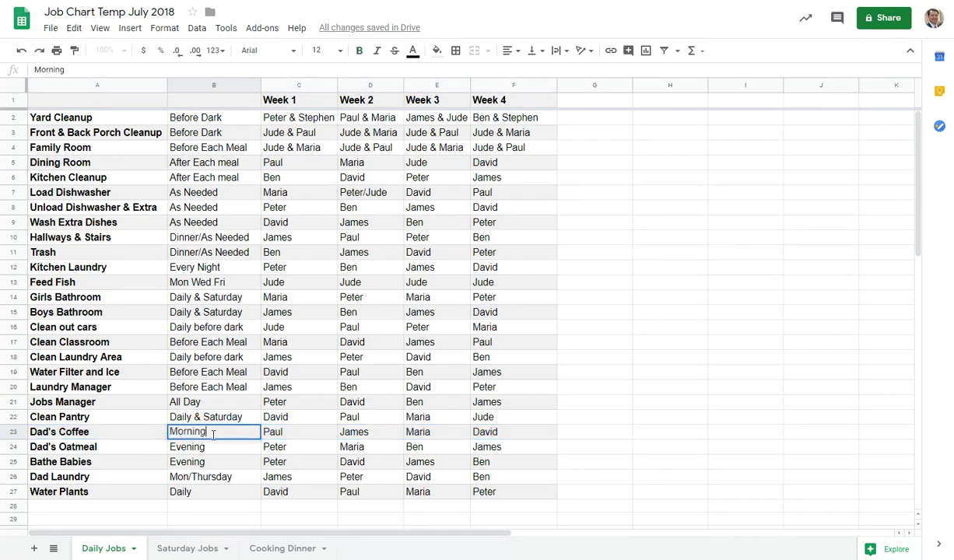
key("Return")
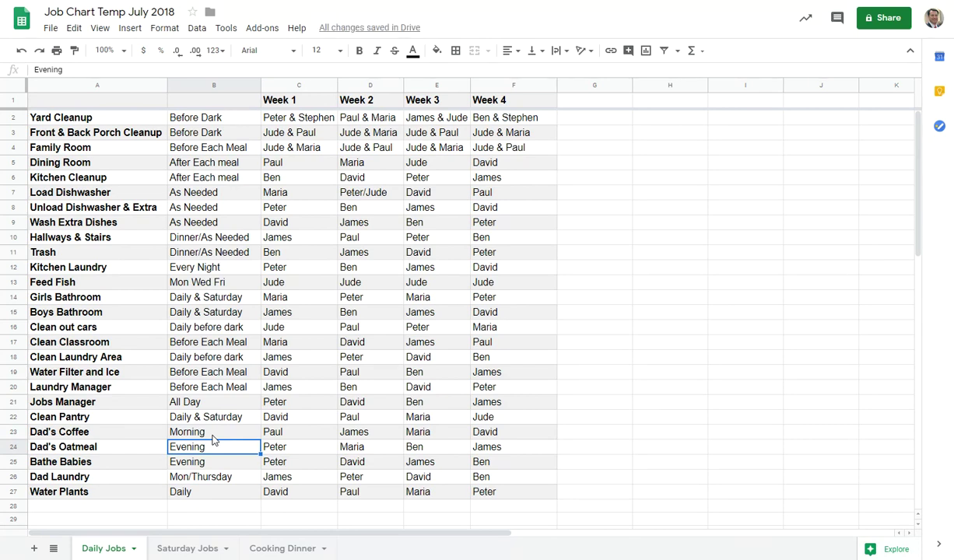
type("Morning")
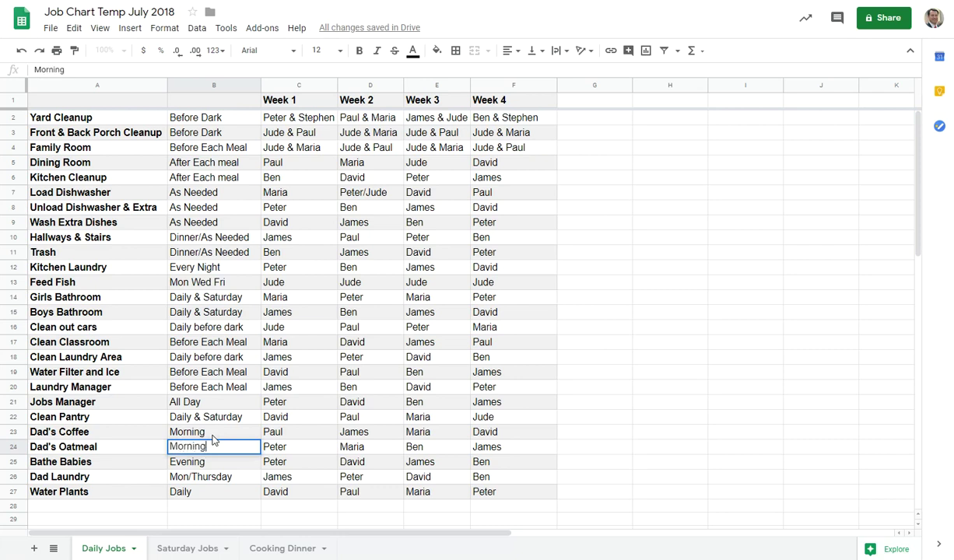
key("Return")
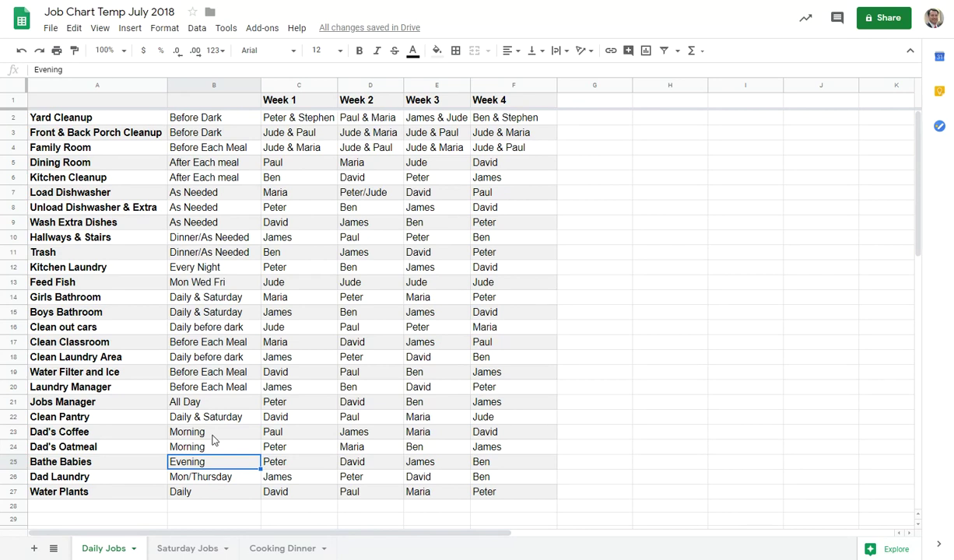
key("Up")
key("Up")
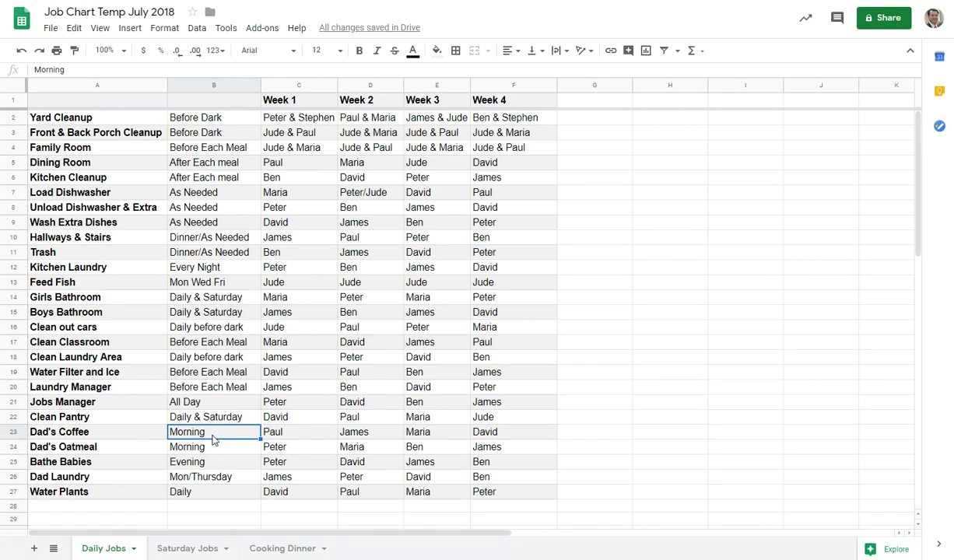
Step: Examine the COUNTIF formulas in the Frequency table that count each child's daily jobs per week
scroll(214, 441, "down", 5)
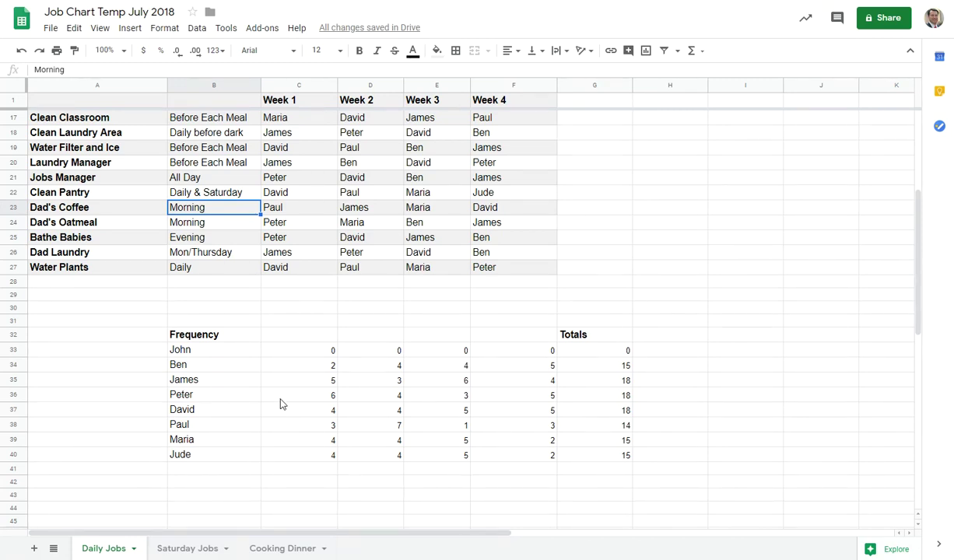
left_click(233, 352)
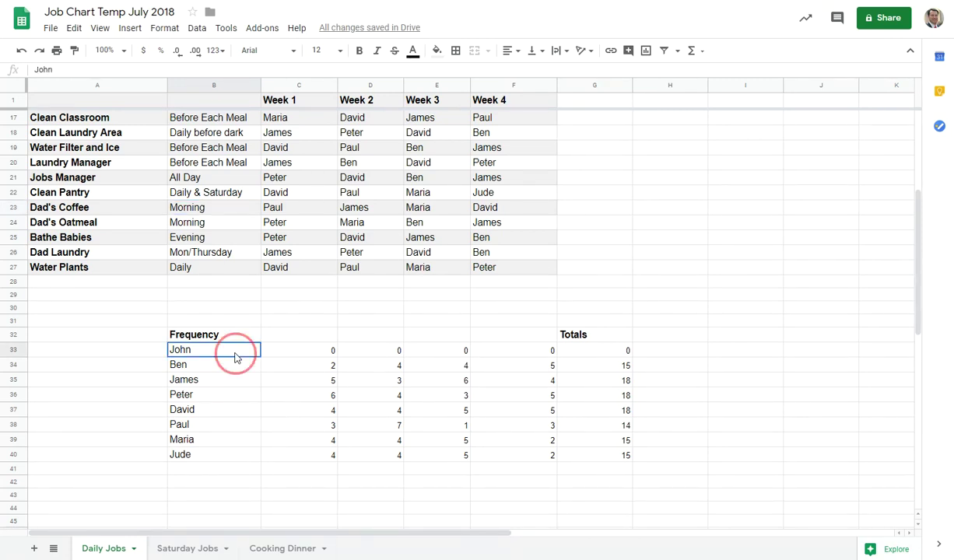
left_click_drag(323, 354, 554, 354)
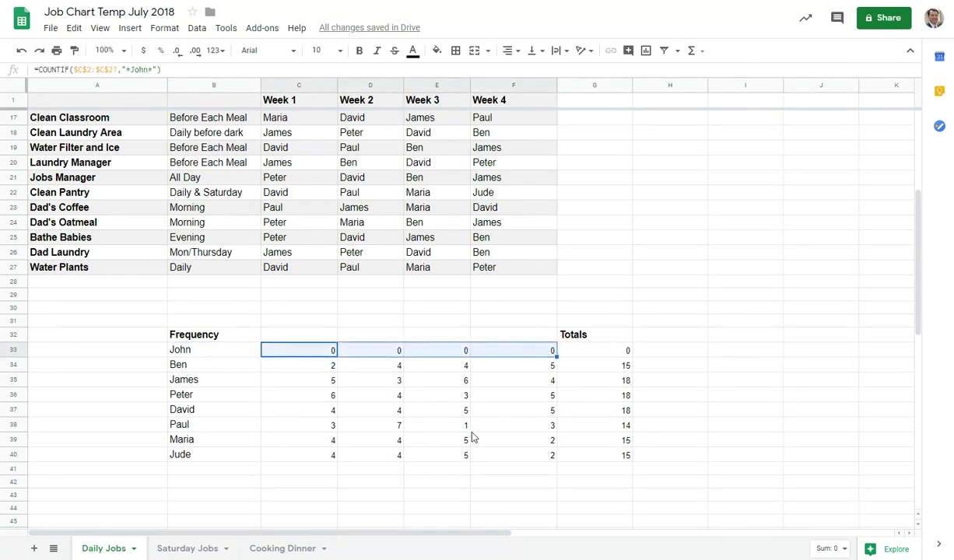
left_click(311, 366)
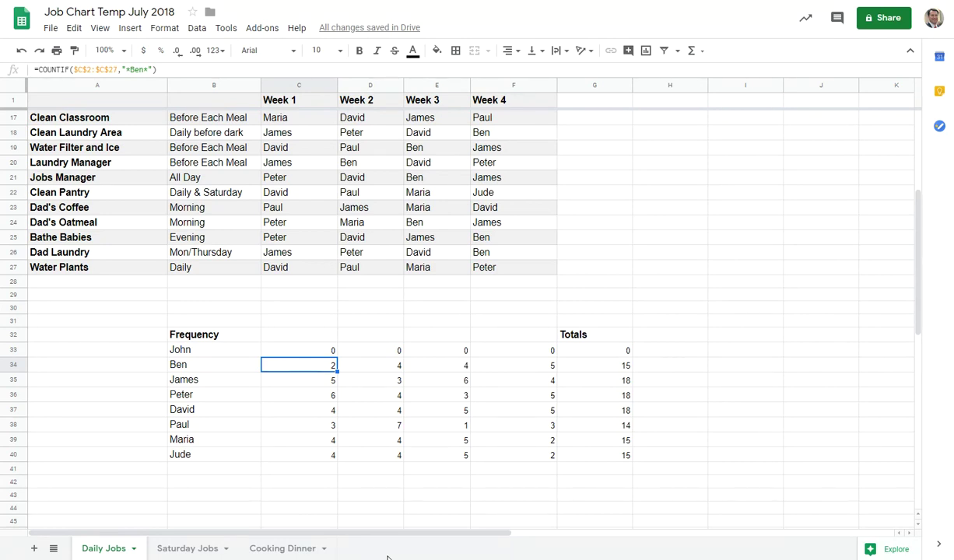
key("Down")
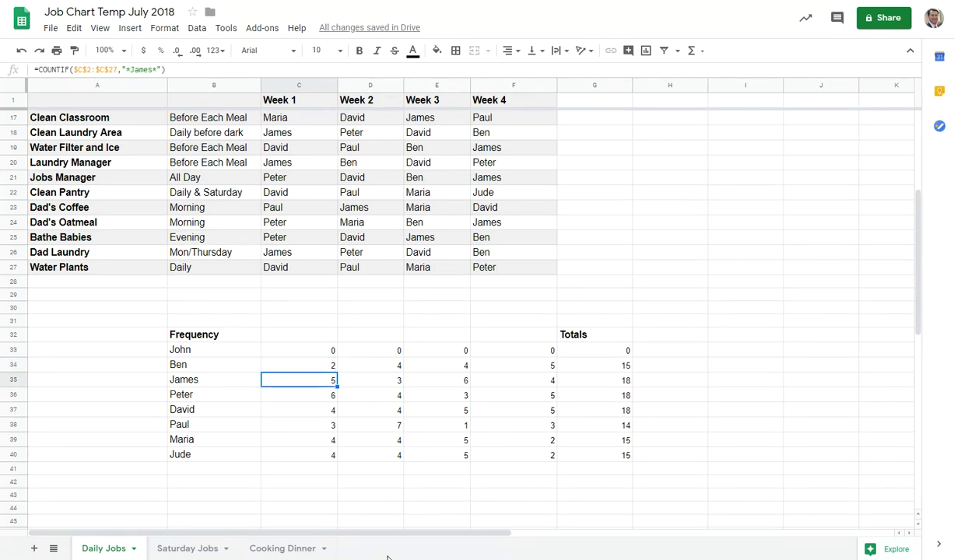
key("Down")
key("Down")
key("Down")
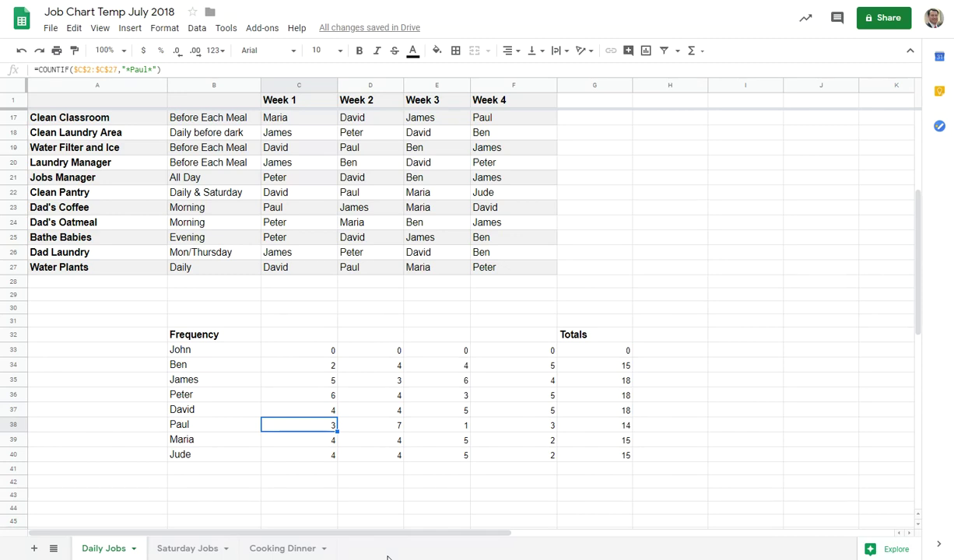
key("Left")
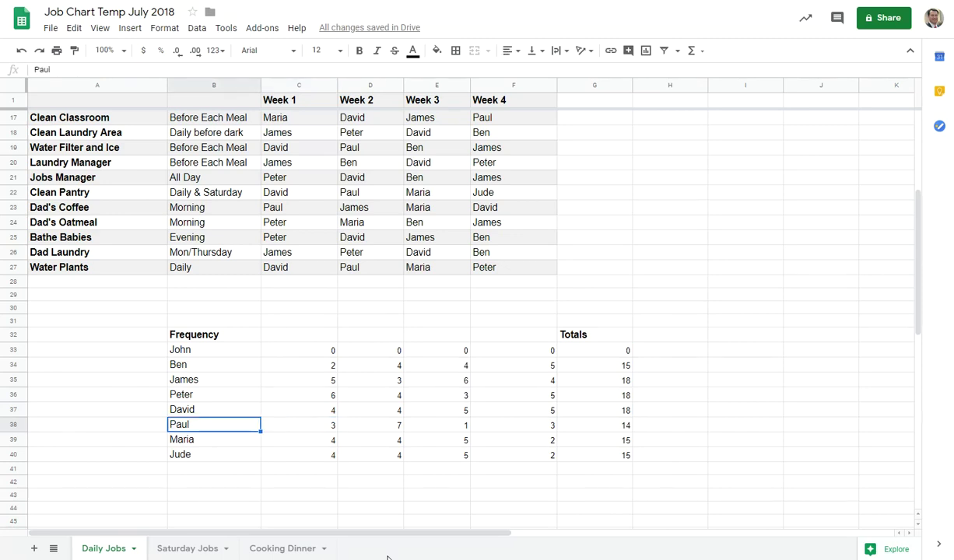
key("Right")
key("Right")
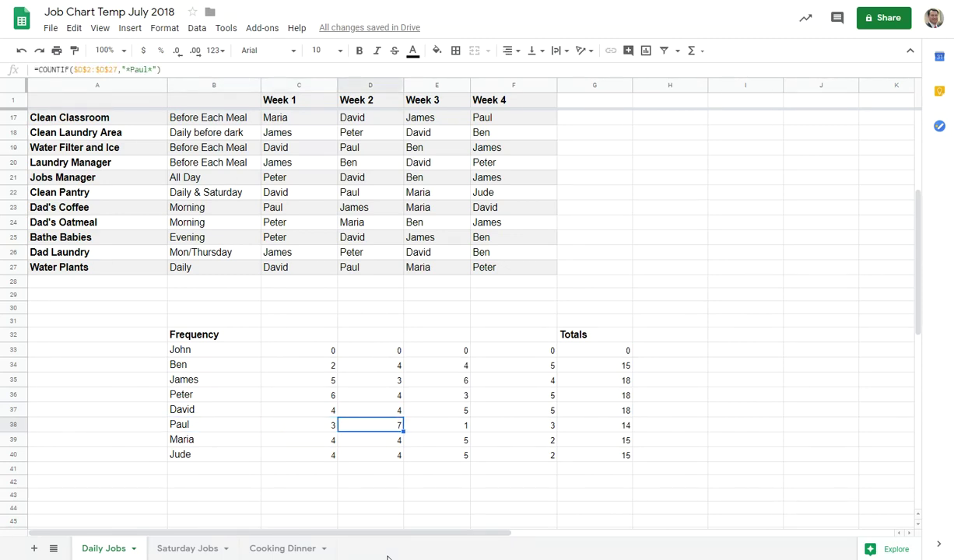
key("Right")
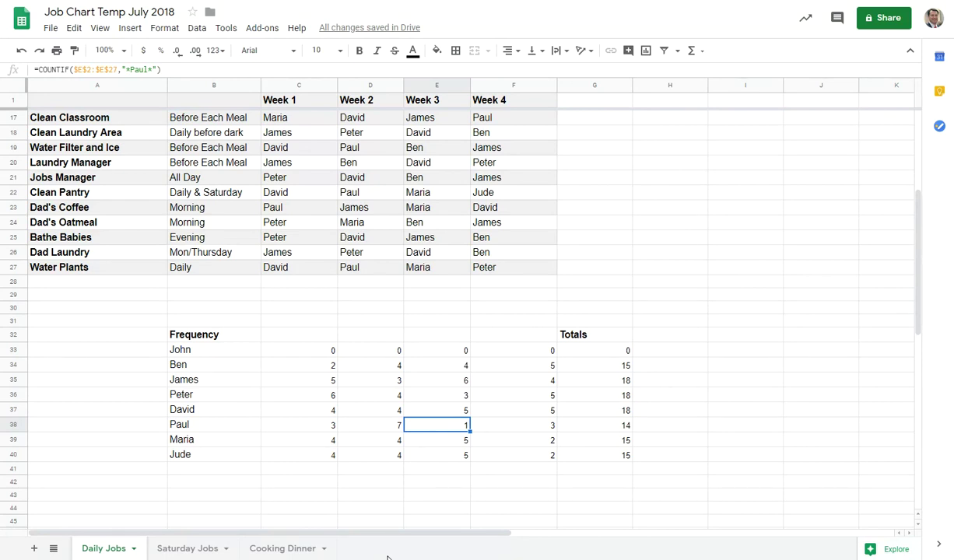
Step: Compare the Week 3 frequency counts with the Week 3 job assignments above them
key("Up")
key("Up")
key("Up")
key("Up")
key("Up")
key("Up")
key("Up")
key("Up")
key("Up")
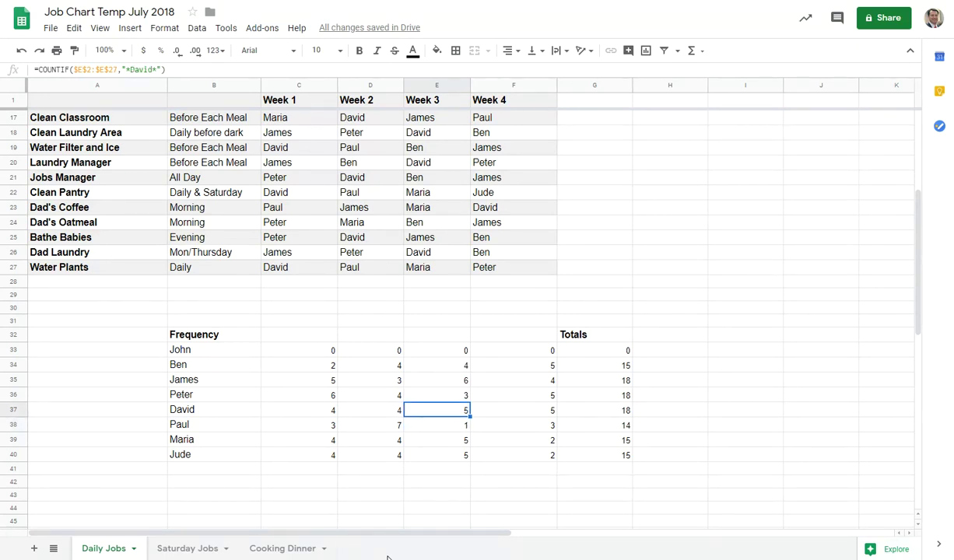
key("Up")
key("Up")
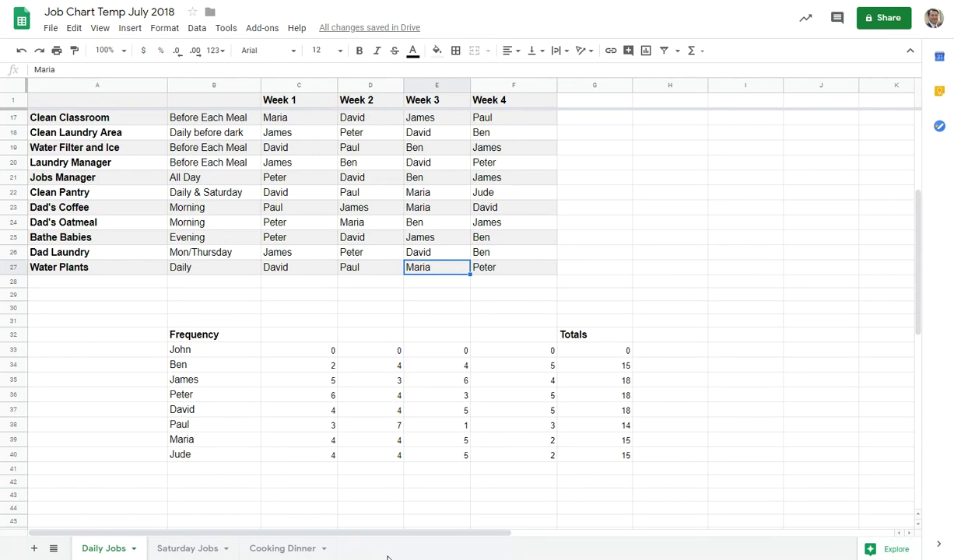
key("Down")
key("Down")
key("Down")
key("Down")
key("Down")
key("Down")
key("Down")
key("Down")
key("Down")
key("Down")
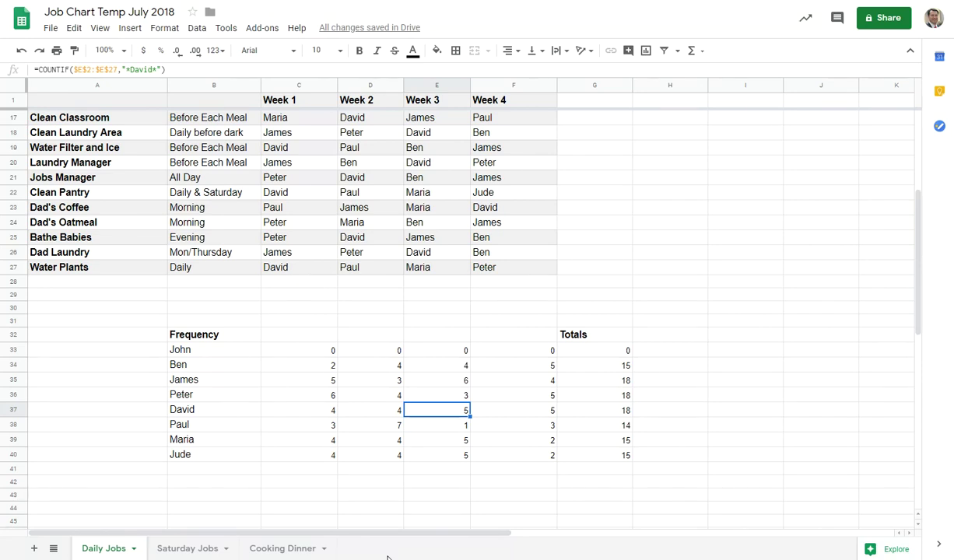
Step: Examine the SUM formulas in the Totals column of the Frequency table to compare the children's workloads
key("Right")
key("Right")
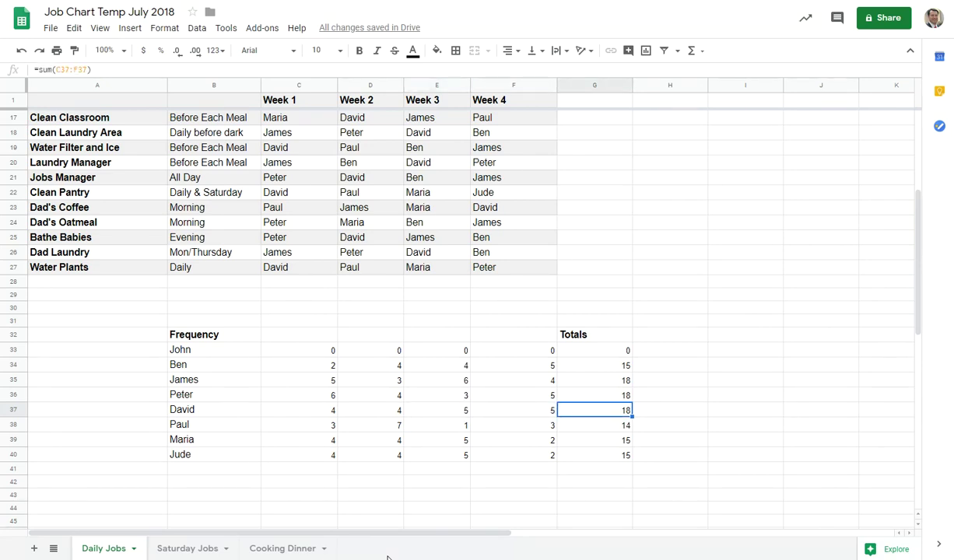
key("Down")
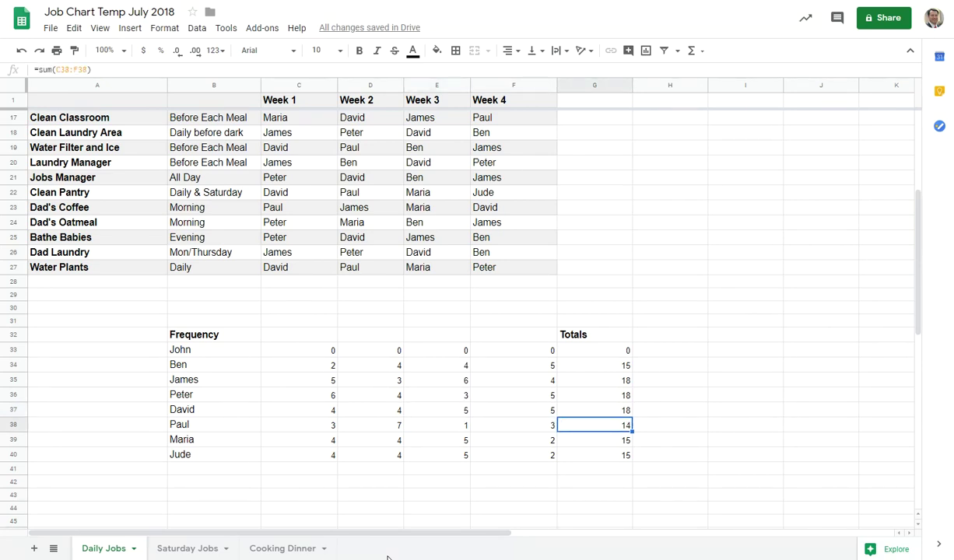
key("Up")
key("Up")
key("Up")
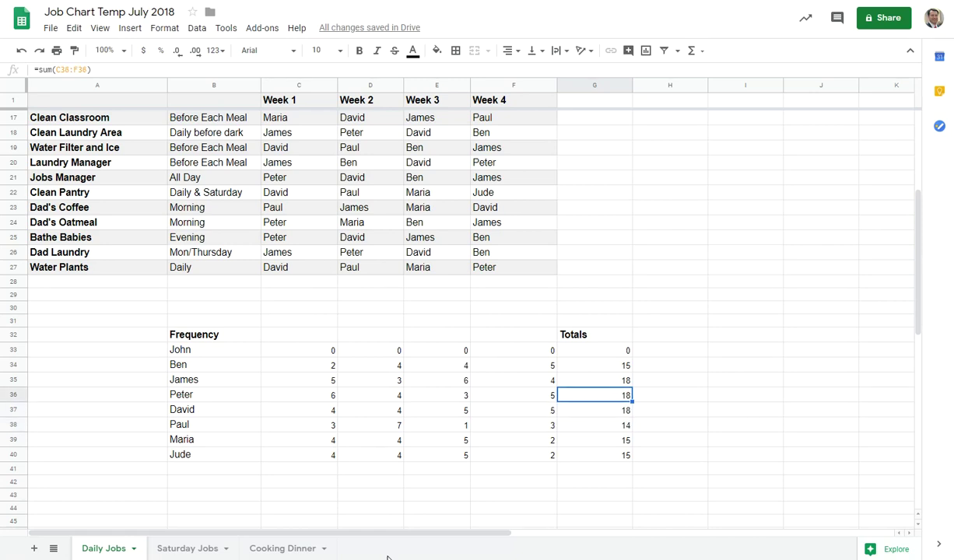
key("Down")
key("Down")
key("Down")
key("Up")
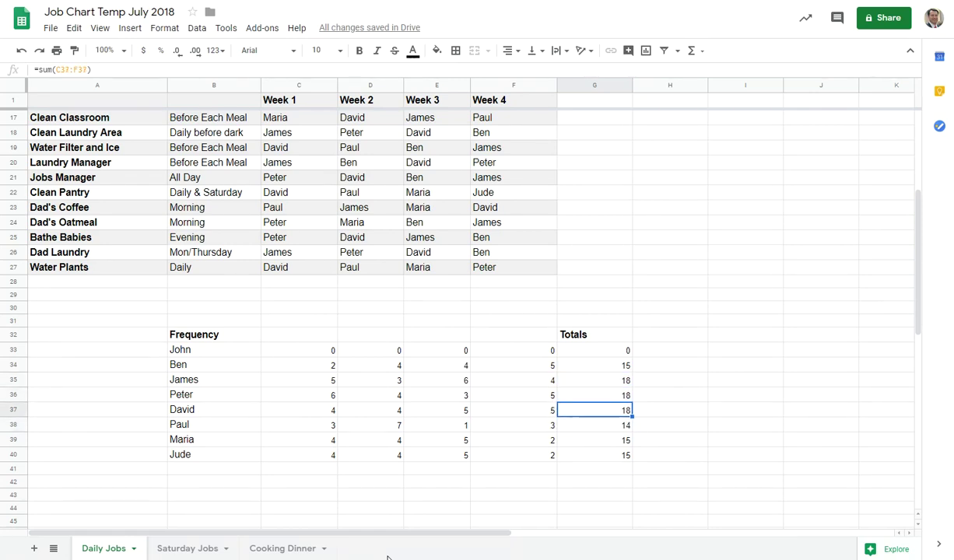
key("Up")
key("Up")
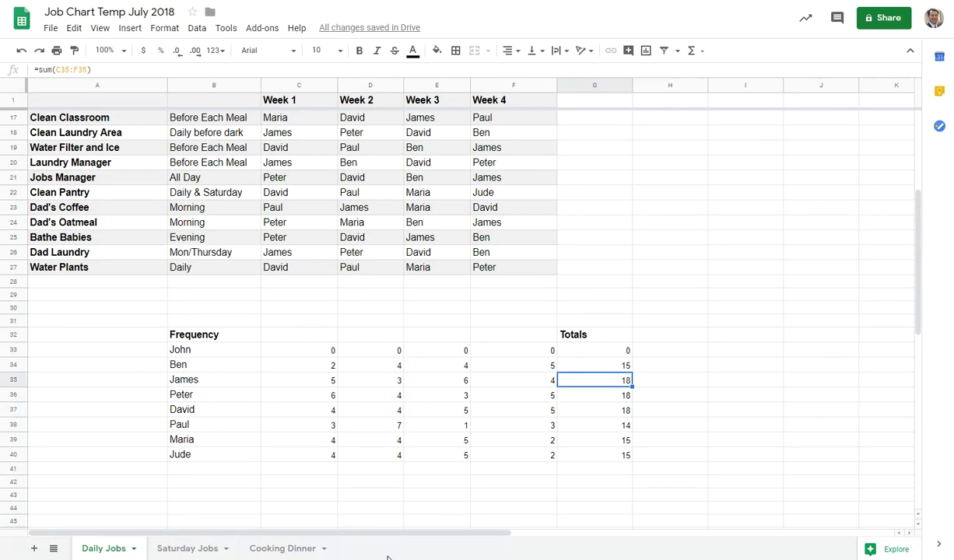
key("Up")
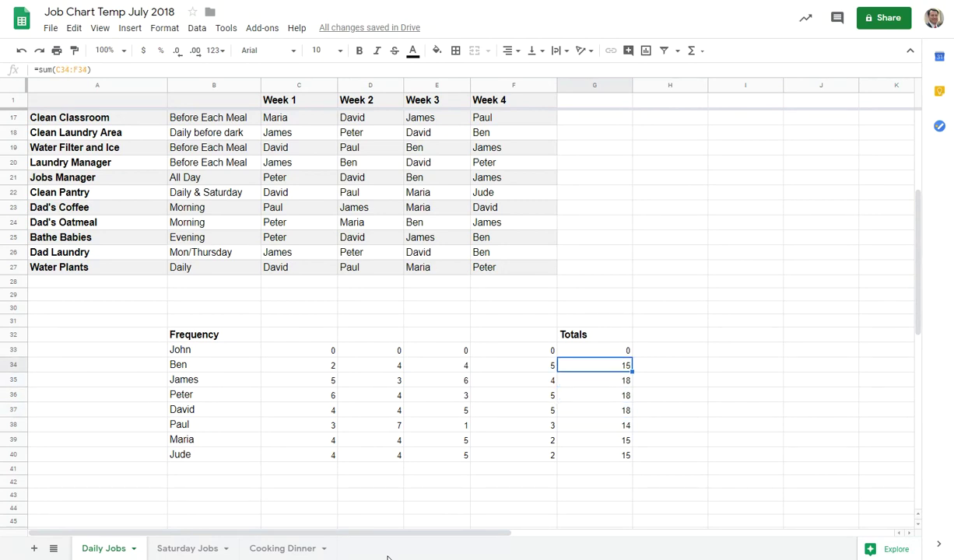
key("Up")
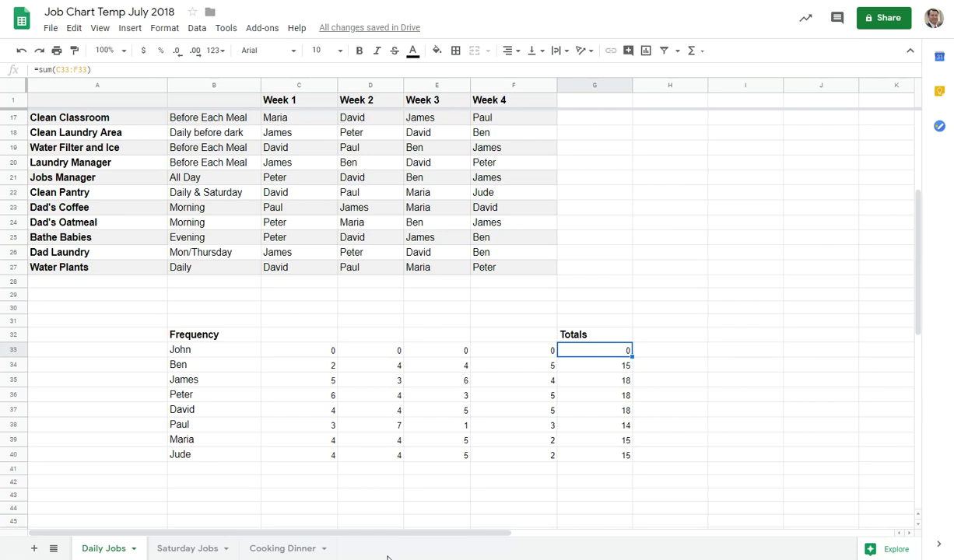
key("Down")
key("Down")
key("Up")
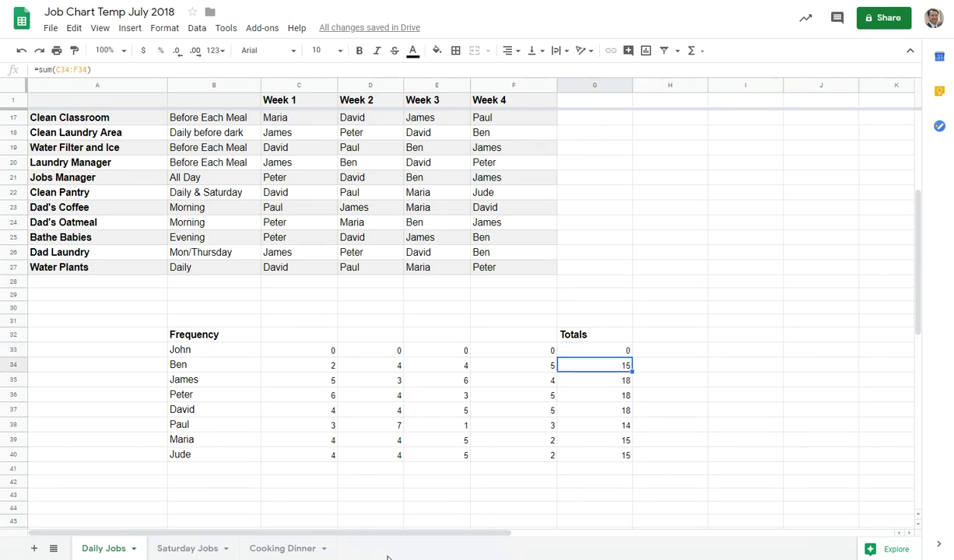
key("Down")
key("Down")
key("Down")
key("Down")
key("Down")
key("Down")
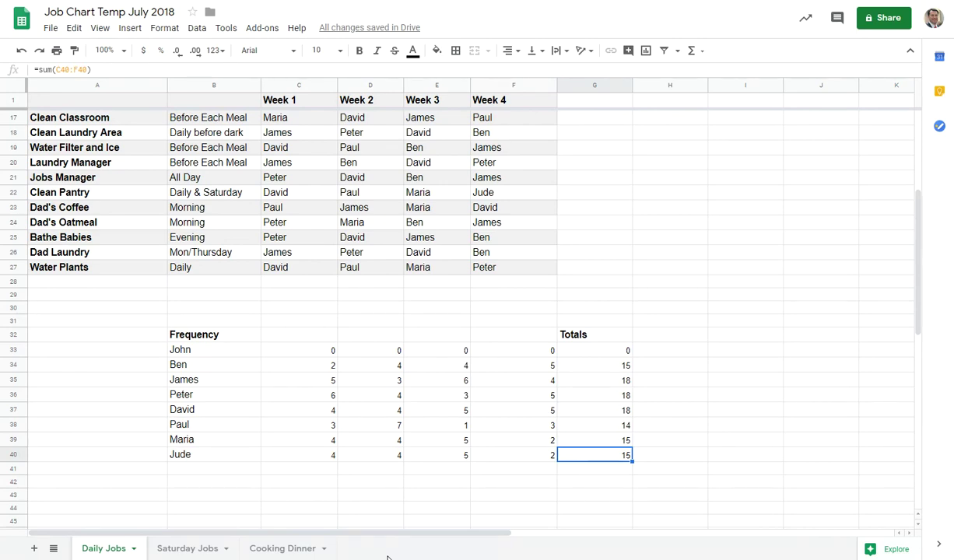
Step: View the Saturday Jobs sheet and the Cooking Dinner sheet of the job chart
scroll(370, 464, "up", 5)
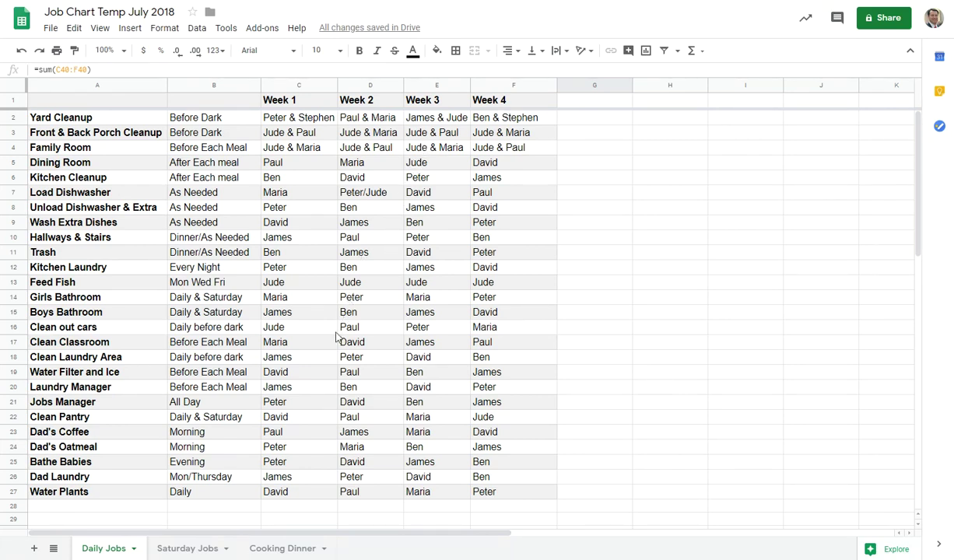
left_click(187, 550)
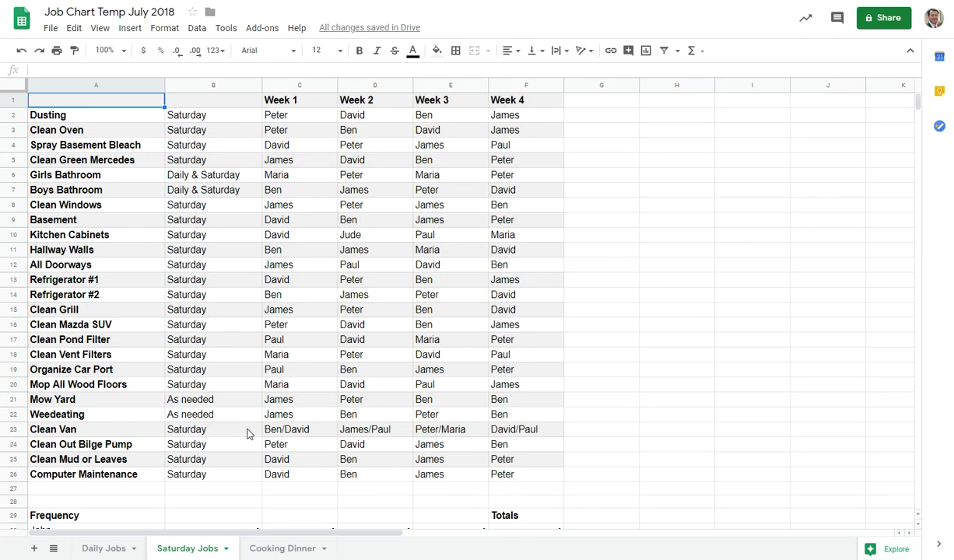
left_click(285, 549)
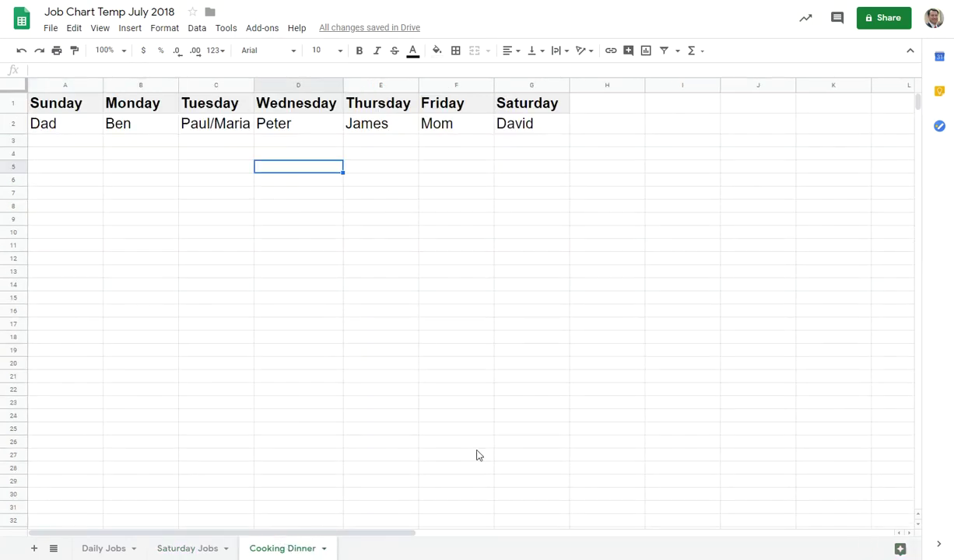